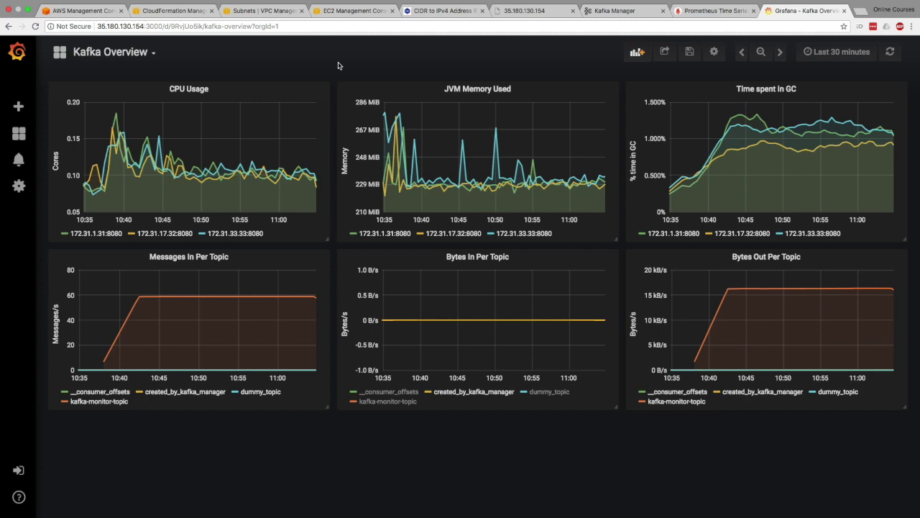
Open a new browser tab to start a documentation search
key("super+t")
Search Google for 'kafka documentation' and open the official kafka.apache.org documentation page
type("kafka documentation")
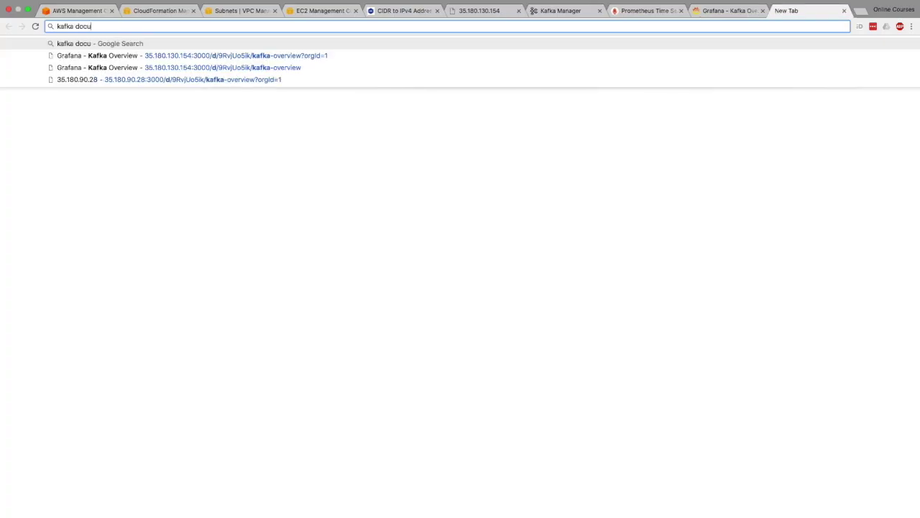
key("Return")
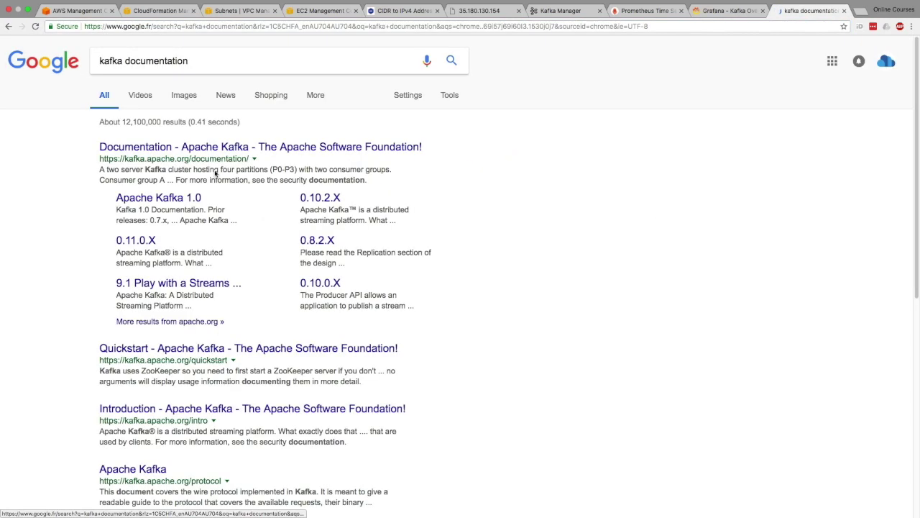
left_click(219, 148)
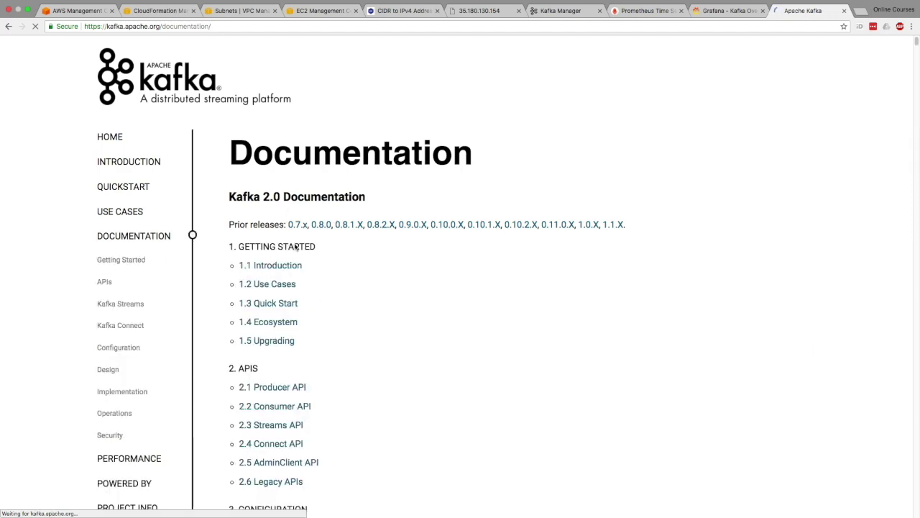
Jump to section 6.6 Monitoring and highlight the sentences about Yammer Metrics and JMX
scroll(306, 300, "down", 3)
scroll(305, 300, "down", 10)
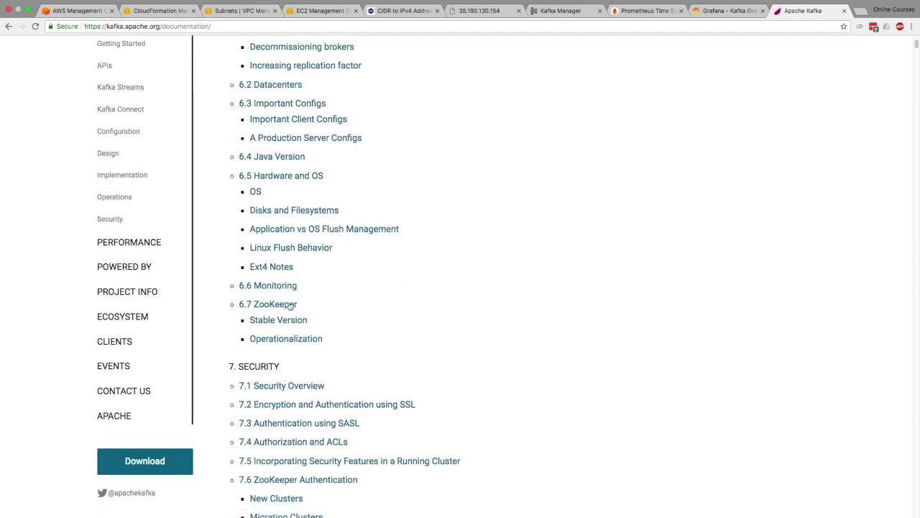
left_click(264, 288)
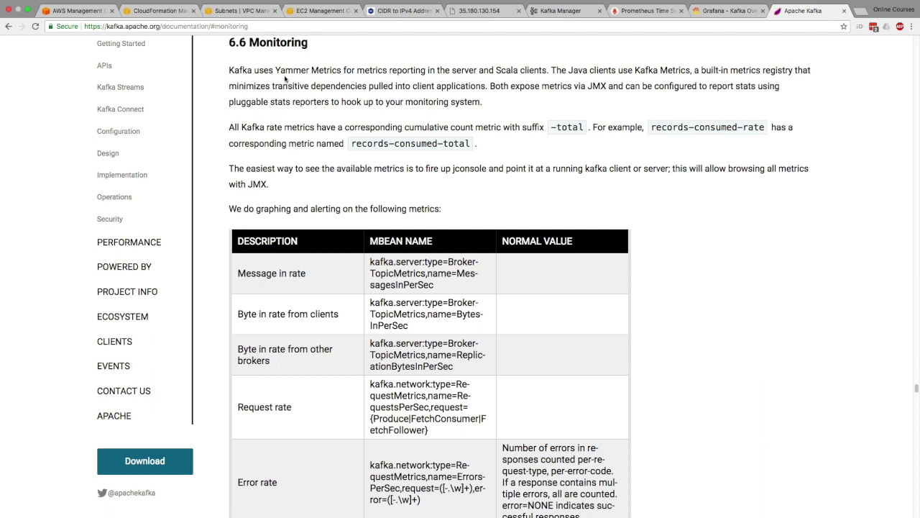
left_click_drag(231, 69, 340, 68)
left_click(339, 68)
left_click_drag(490, 85, 631, 85)
left_click(631, 85)
Scroll through the broker metrics table, highlighting its first rows along the way
scroll(525, 203, "down", 2)
left_click_drag(264, 207, 388, 345)
left_click(388, 345)
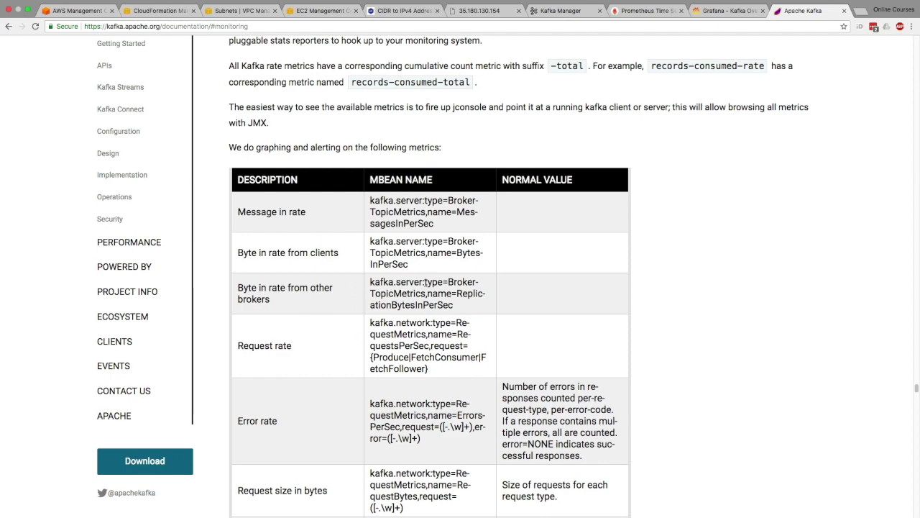
scroll(426, 295, "down", 1)
scroll(422, 308, "down", 2)
left_click_drag(371, 137, 417, 298)
left_click(418, 308)
scroll(417, 307, "down", 20)
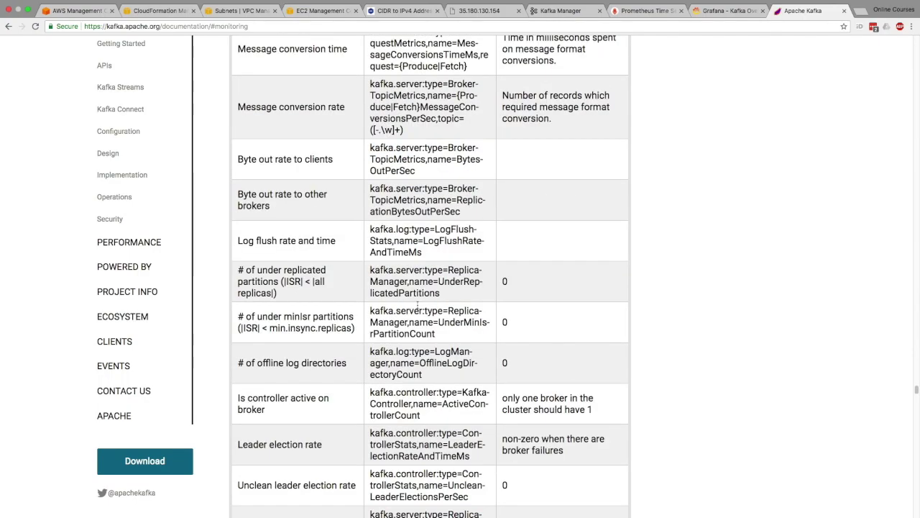
scroll(418, 307, "up", 20)
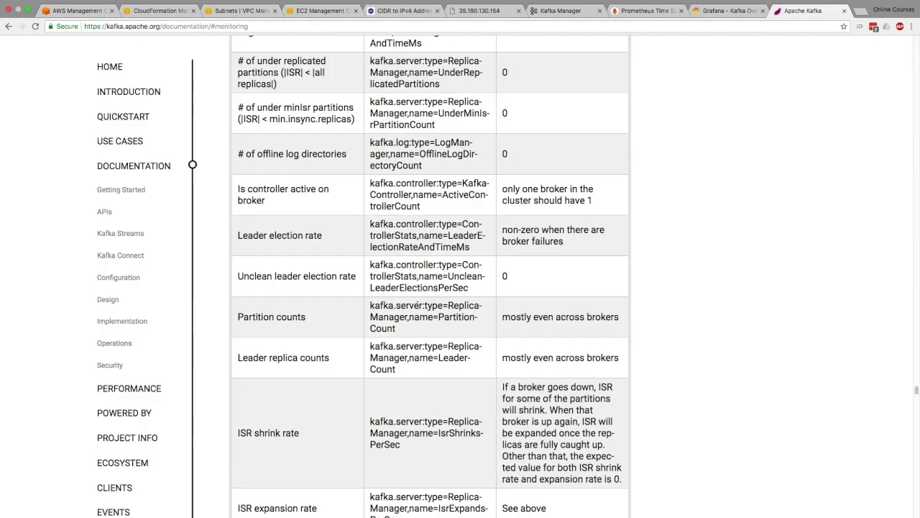
scroll(324, 280, "down", 8)
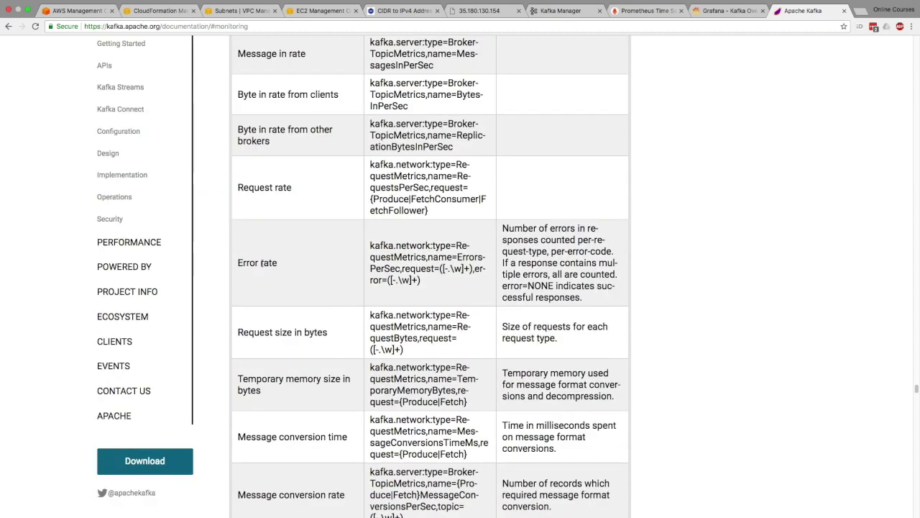
Highlight the error rate, byte out, log flush, under-replicated and under-minIsr descriptions
triple_click(260, 262)
scroll(288, 308, "down", 3)
scroll(316, 327, "down", 3)
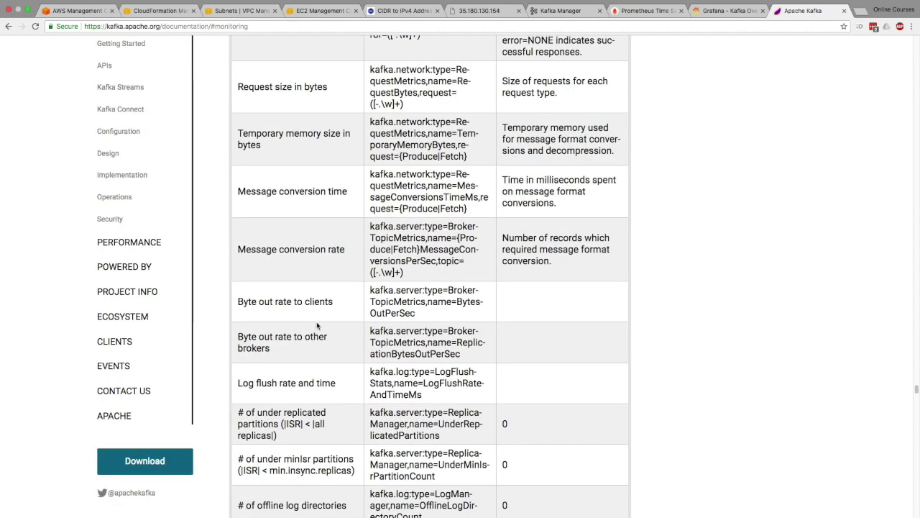
triple_click(316, 320)
left_click(311, 350)
triple_click(313, 384)
scroll(317, 366, "down", 3)
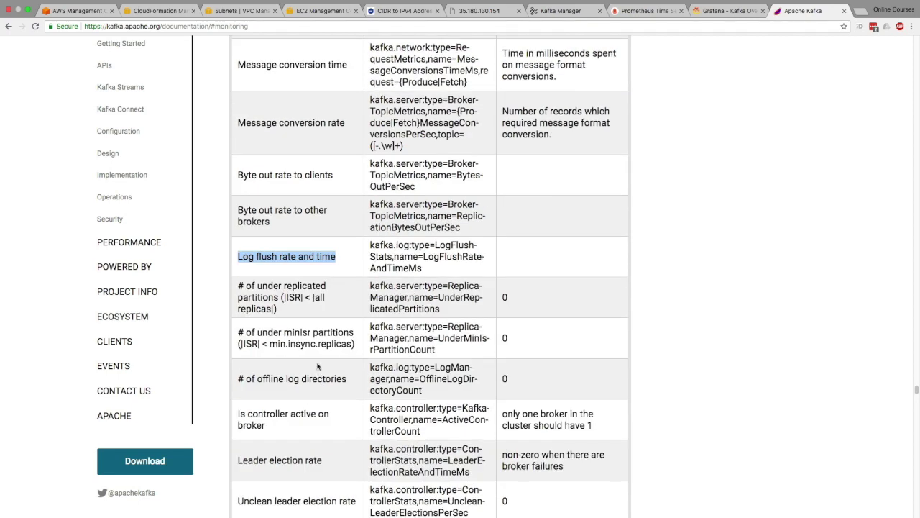
triple_click(286, 305)
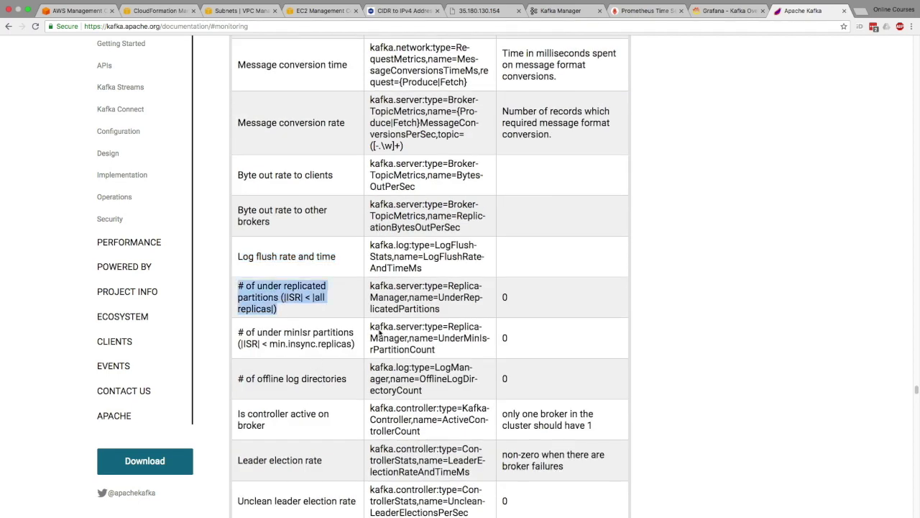
triple_click(280, 335)
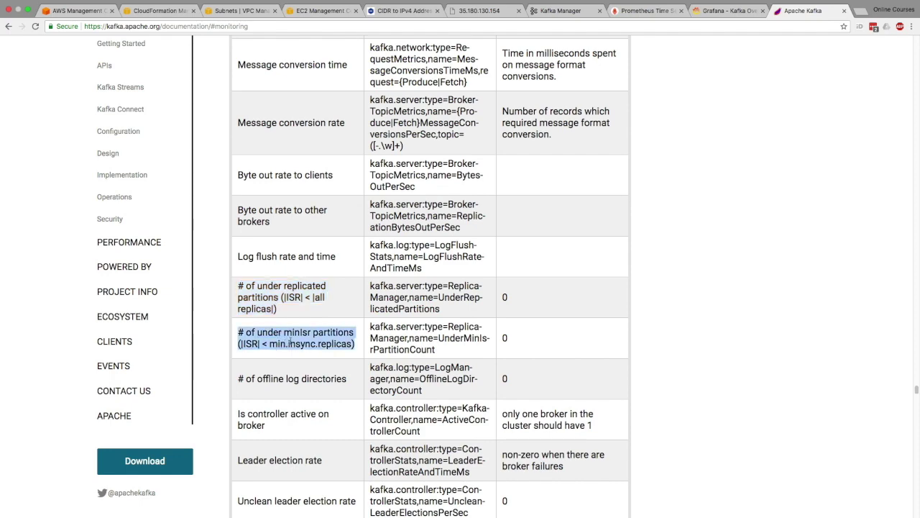
left_click(280, 365)
scroll(280, 365, "up", 15)
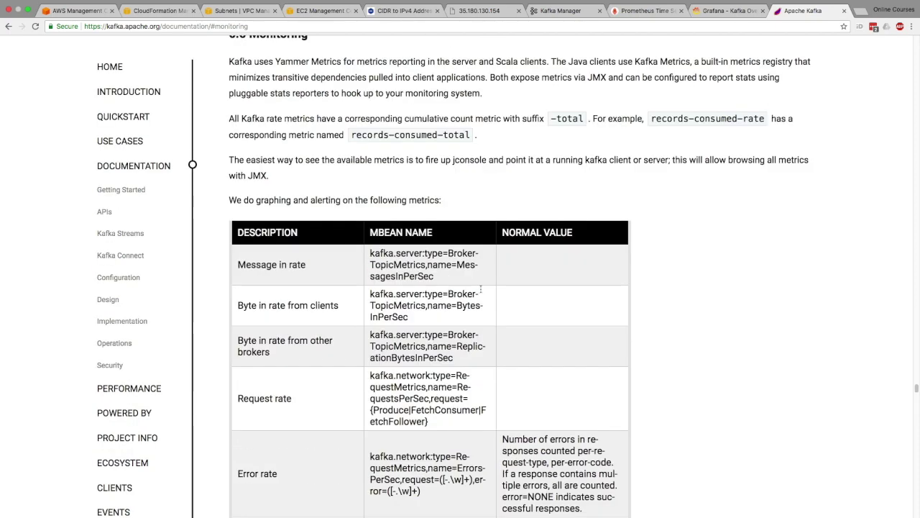
Check normal values for under-replicated, under-minIsr, offline log directory and active controller rows
triple_click(496, 233)
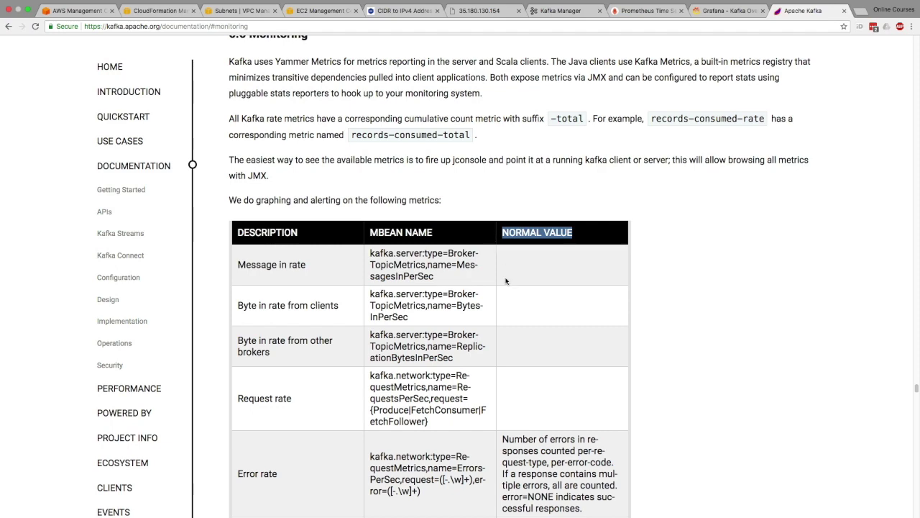
scroll(506, 310, "down", 5)
scroll(503, 341, "down", 5)
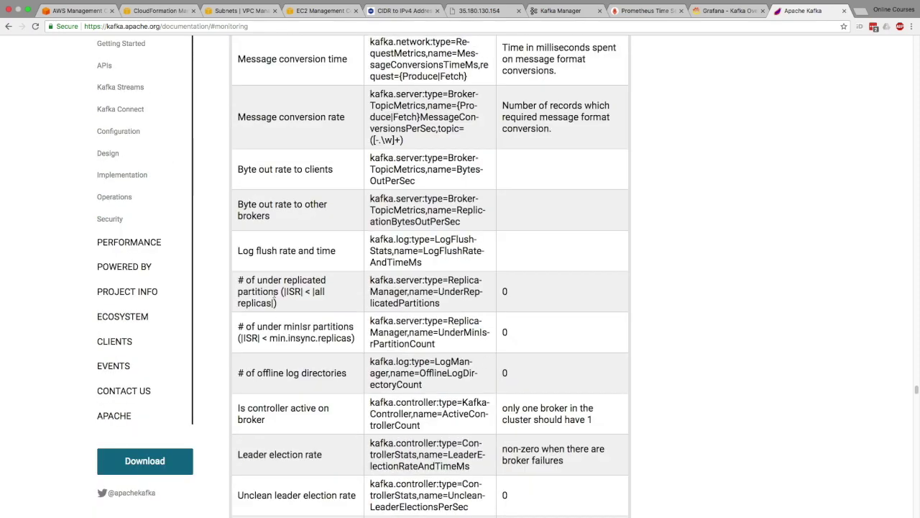
triple_click(277, 292)
left_click(513, 291)
triple_click(306, 328)
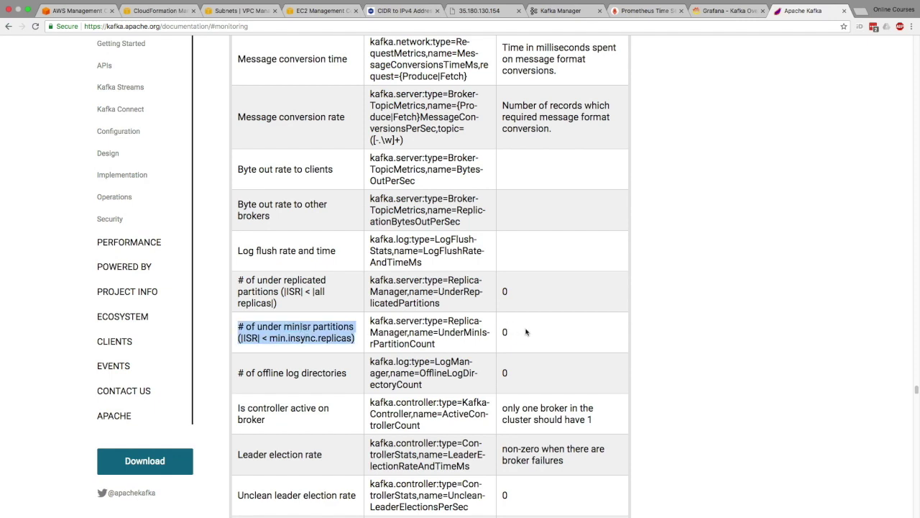
left_click_drag(518, 332, 495, 331)
triple_click(294, 371)
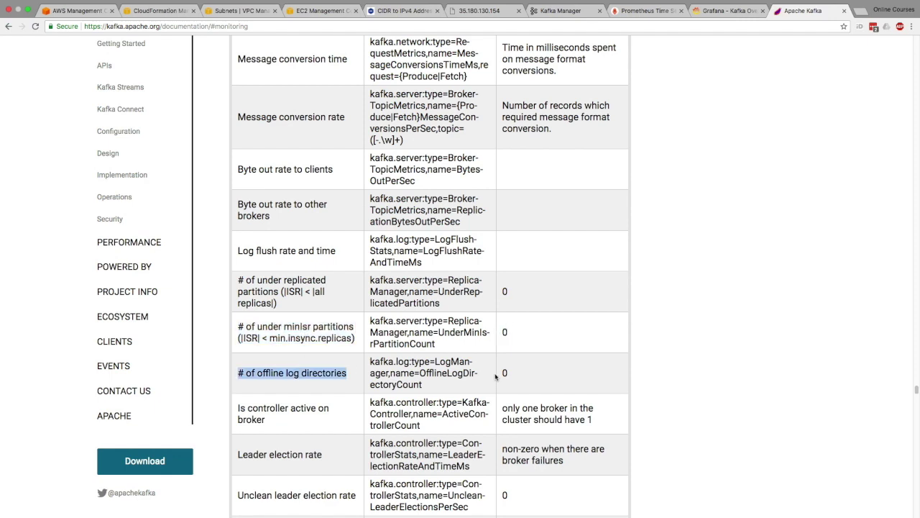
left_click_drag(494, 376, 425, 387)
triple_click(289, 407)
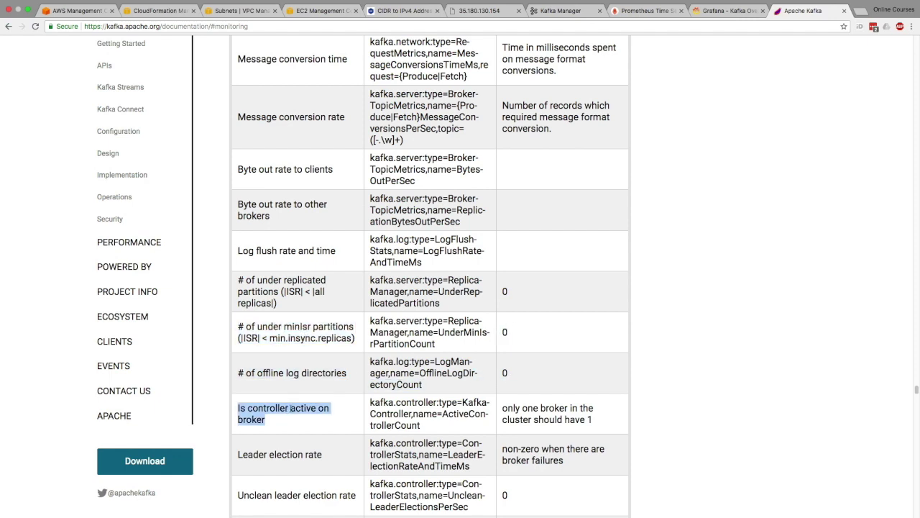
triple_click(574, 408)
Select the UnderReplicatedPartitions metric name in the MBean column, then go to Prometheus
scroll(567, 425, "down", 10)
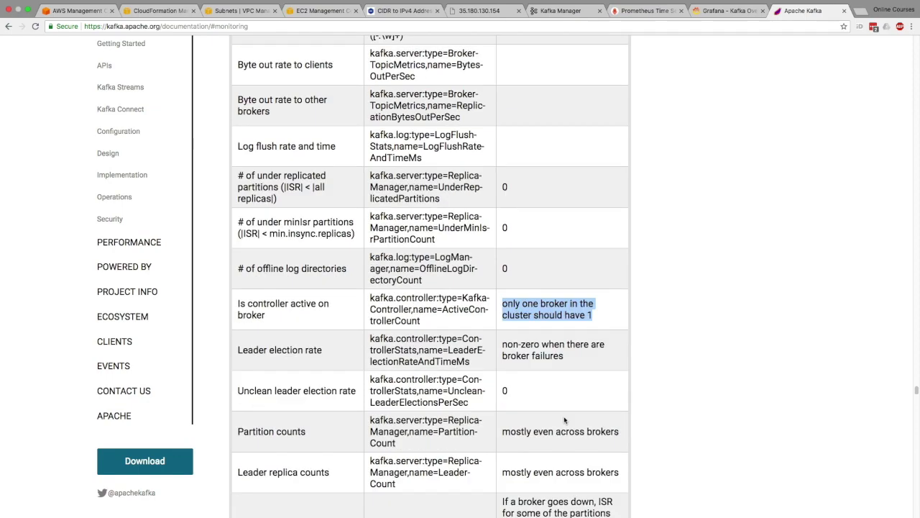
scroll(360, 350, "down", 15)
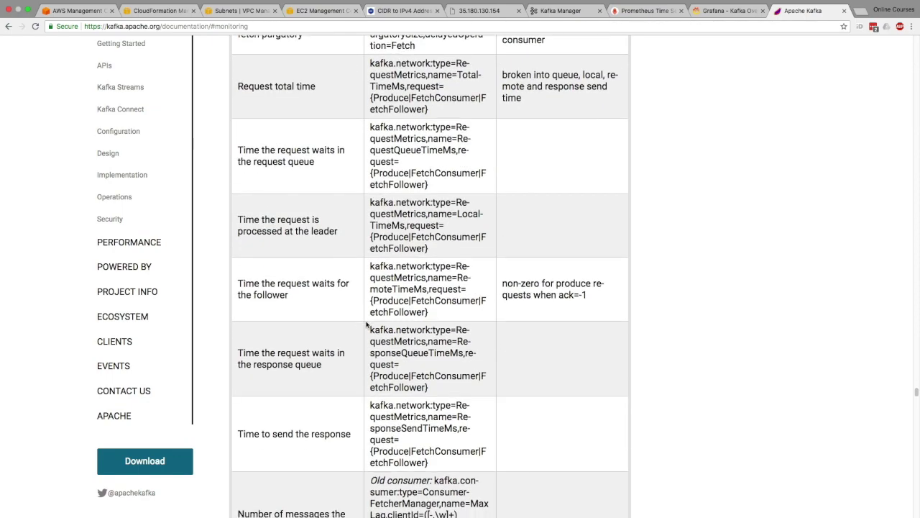
scroll(393, 329, "up", 15)
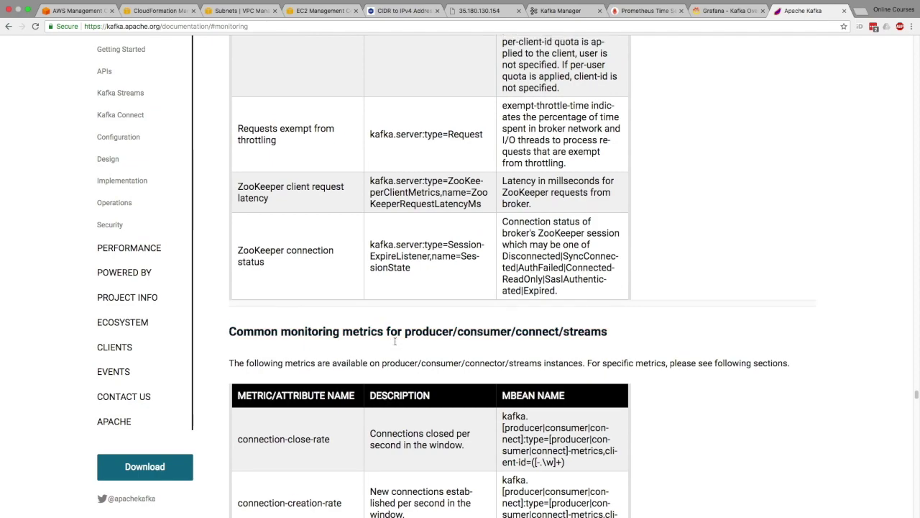
scroll(394, 348, "up", 4)
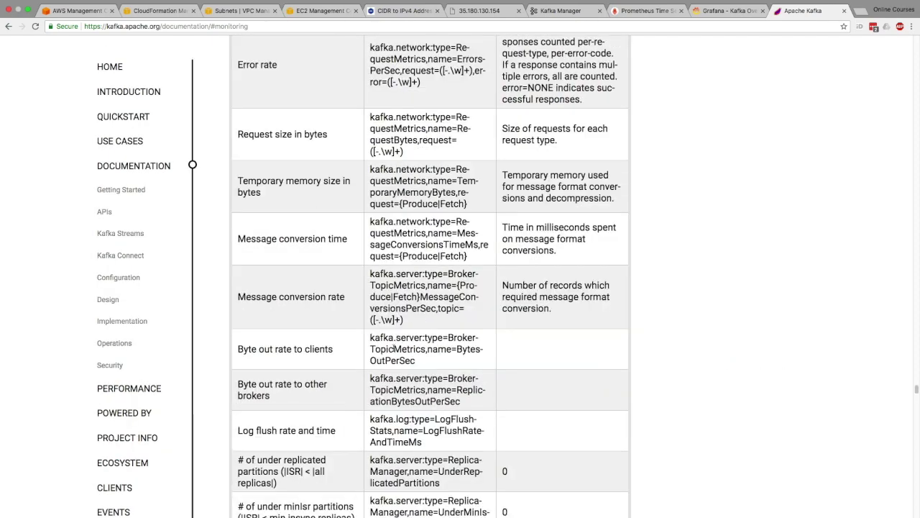
scroll(333, 381, "down", 2)
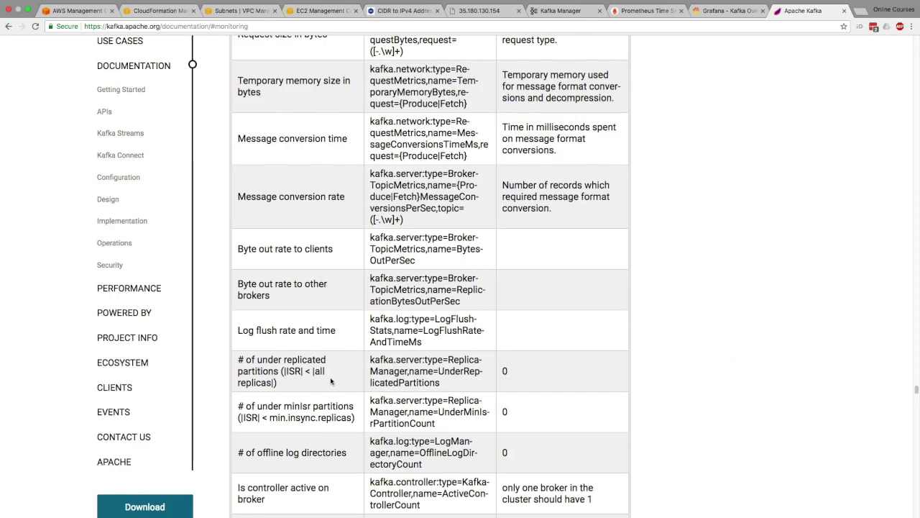
triple_click(286, 363)
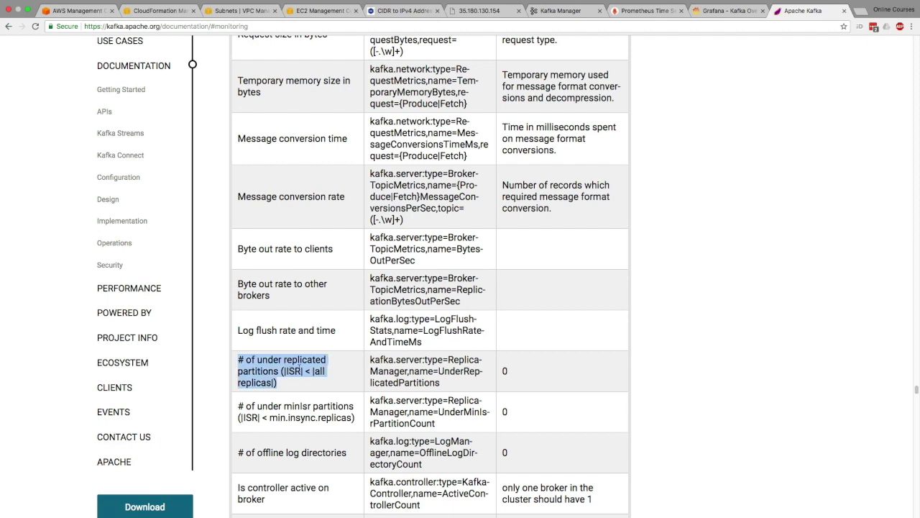
mouse_move(438, 371)
left_mouse_down()
mouse_move(418, 383)
mouse_move(441, 383)
left_mouse_up()
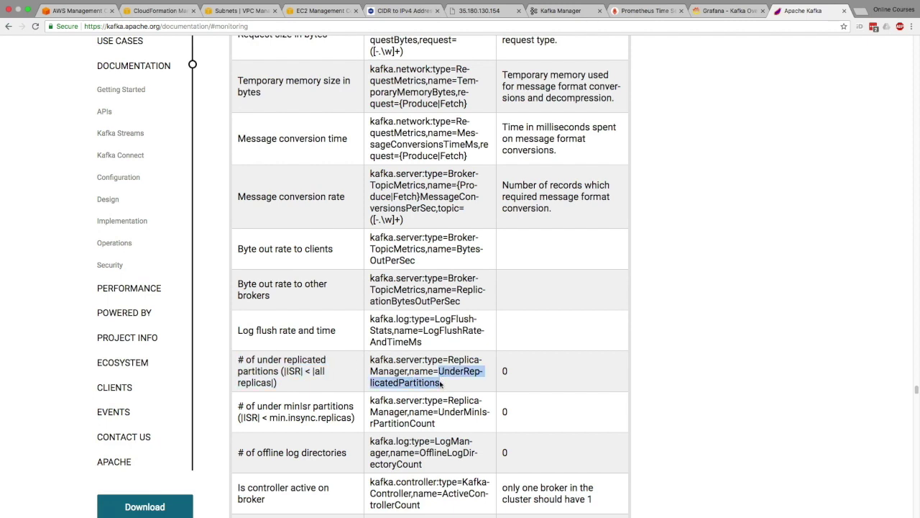
left_click(641, 11)
Run the kafka_cluster_partition_underreplicated query and review its per-partition results, all 0
type("underreplica")
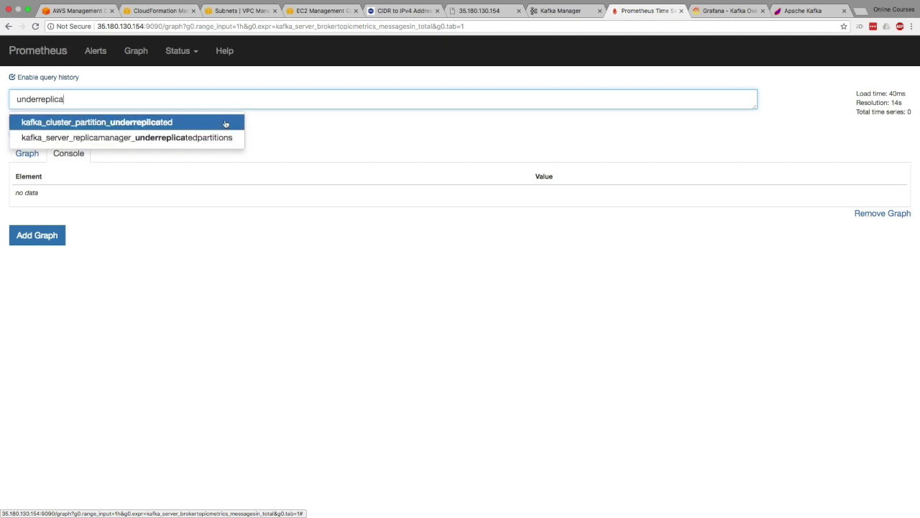
left_click(225, 123)
left_click(57, 228)
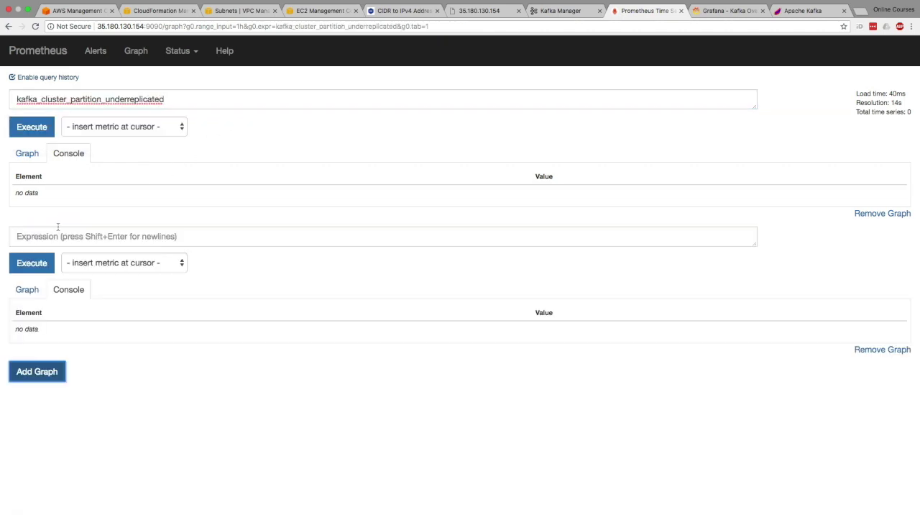
left_click(40, 129)
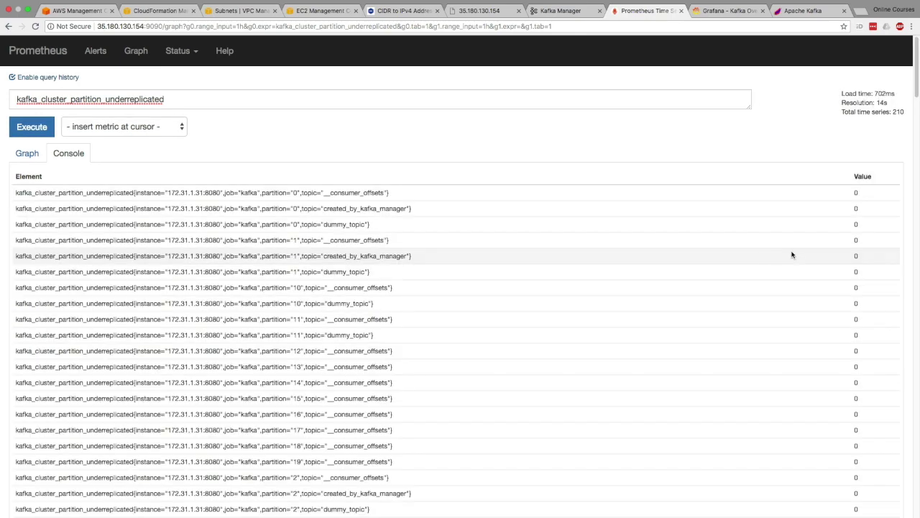
scroll(585, 329, "down", 15)
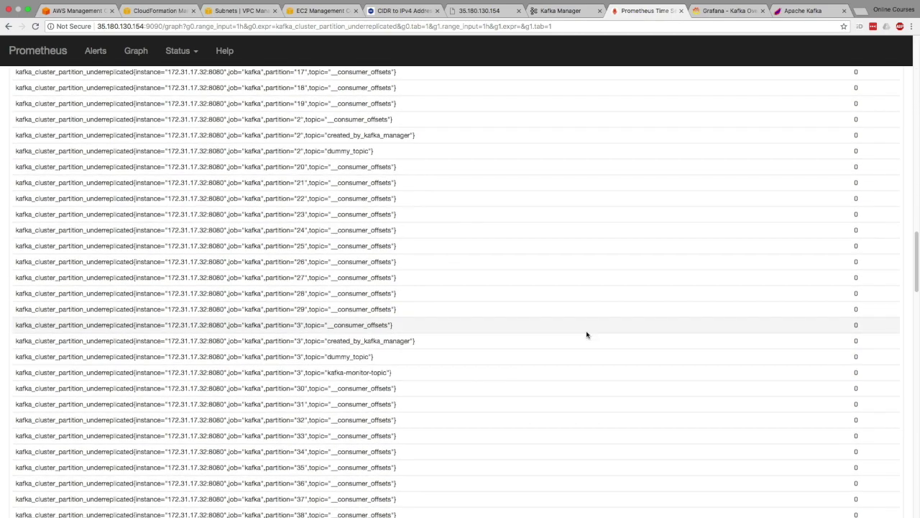
scroll(587, 334, "up", 15)
double_click(168, 103)
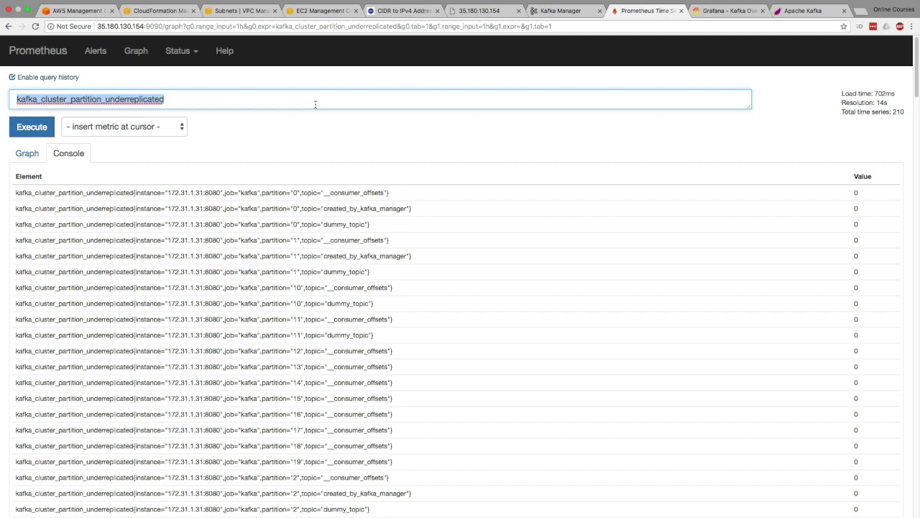
Query kafka_server_replicamanager_underreplicatedpartitions and confirm the first broker's value is 0
type("underrepl")
left_click(231, 143)
left_click(31, 127)
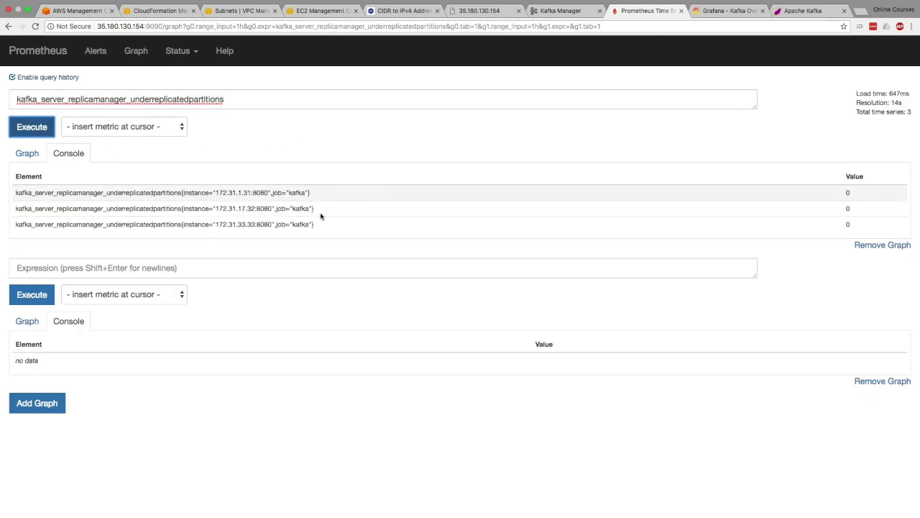
triple_click(81, 193)
double_click(848, 192)
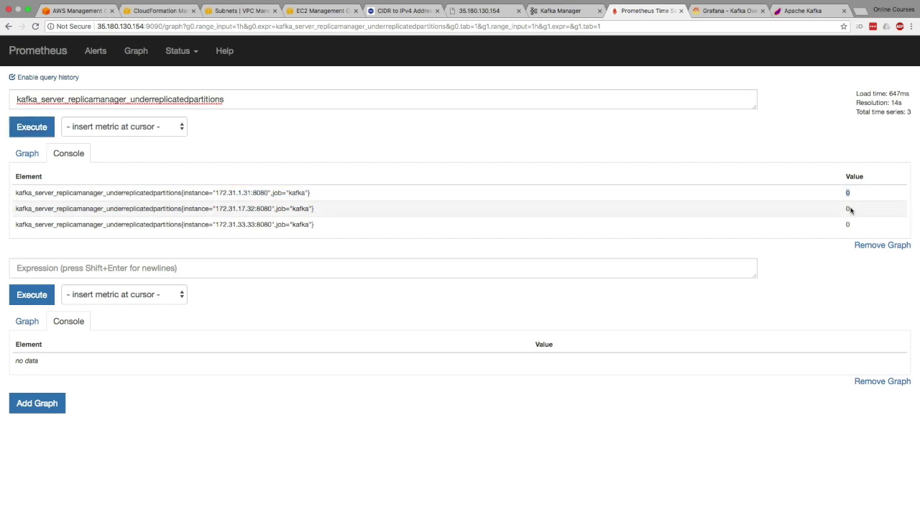
left_click(849, 224)
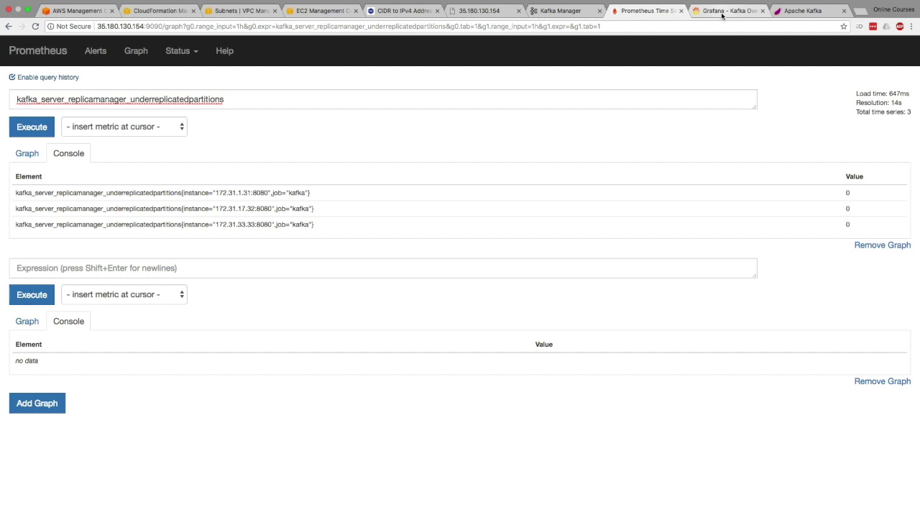
Search Google for 'kafka monitoring confluent doucmentation' and open Confluent's Monitoring Kafka page
left_click(790, 11)
scroll(332, 408, "down", 15)
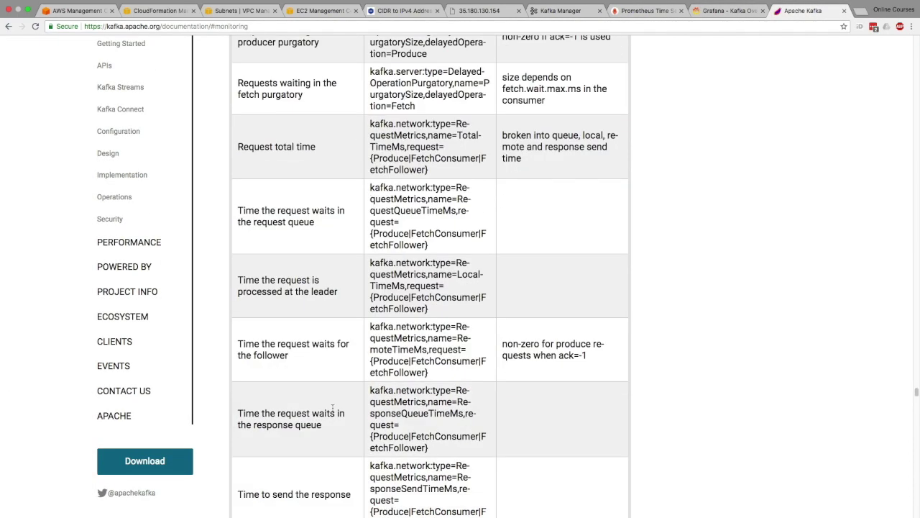
key("ctrl+t")
type("kafka ")
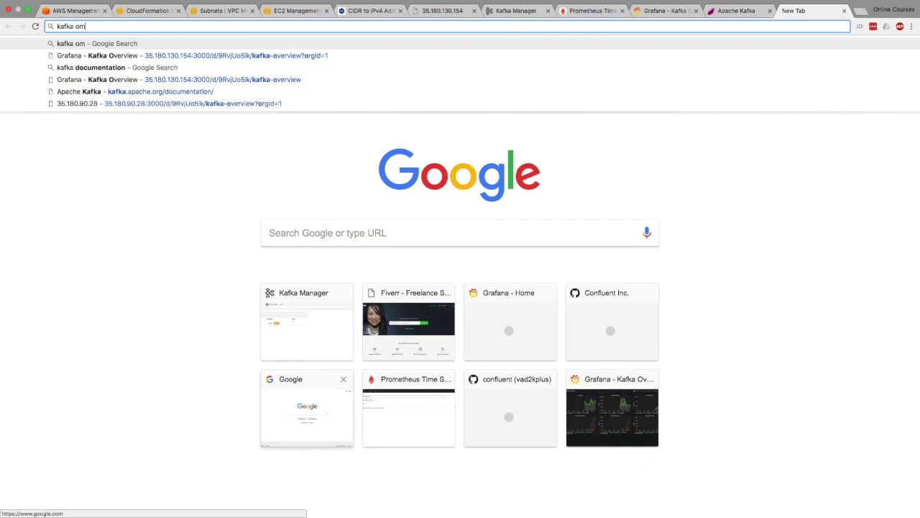
type("monito")
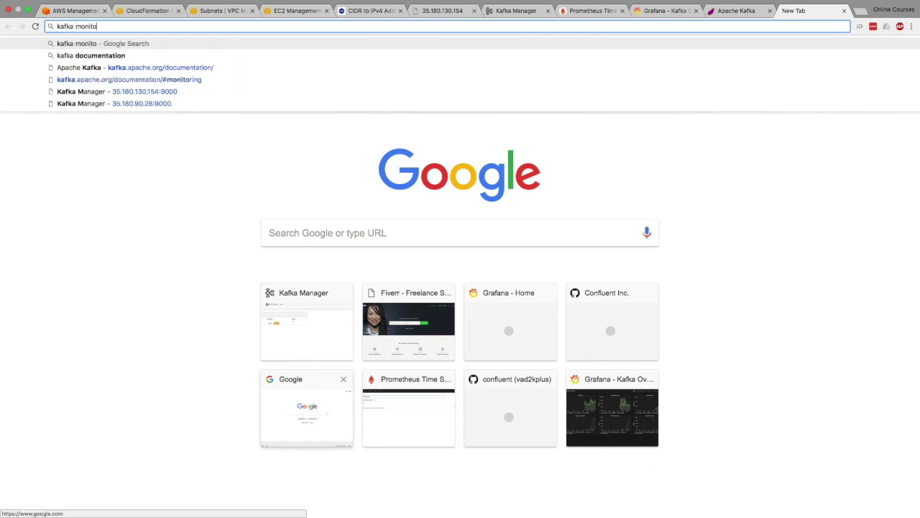
type("ring confluent doucmentation")
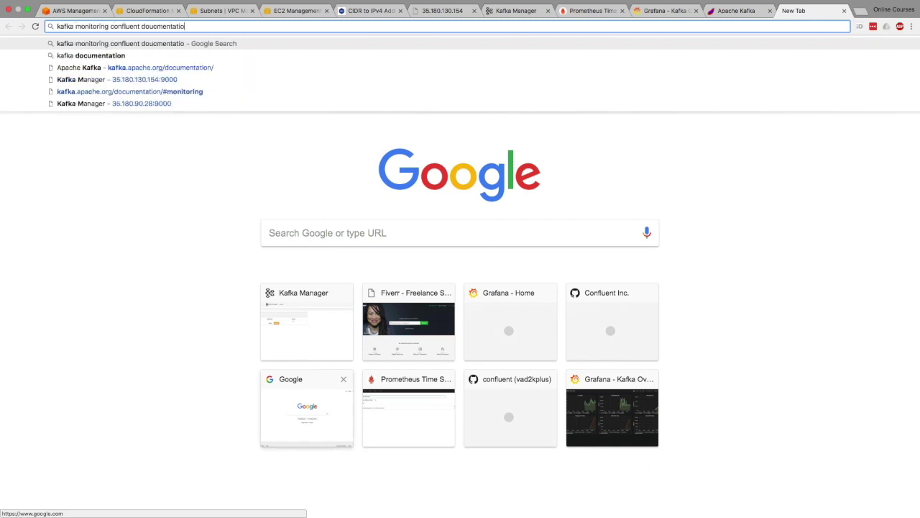
key("Return")
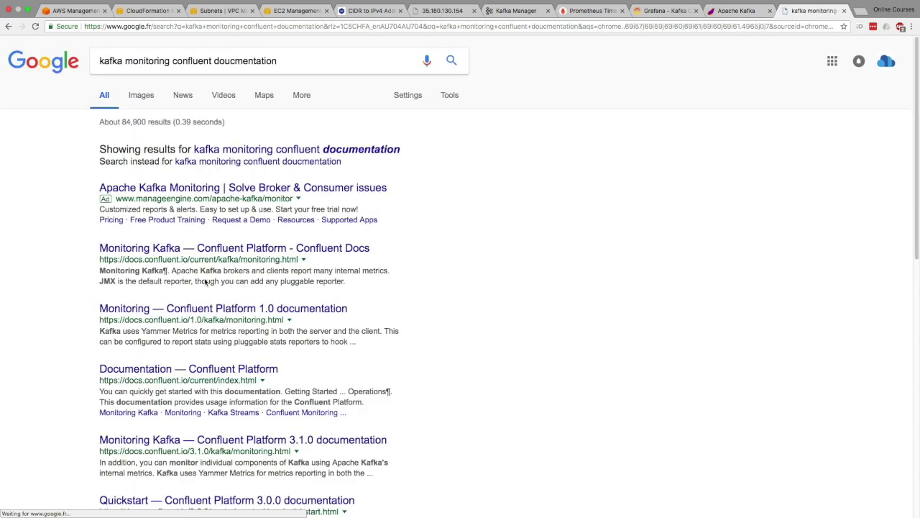
left_click(234, 255)
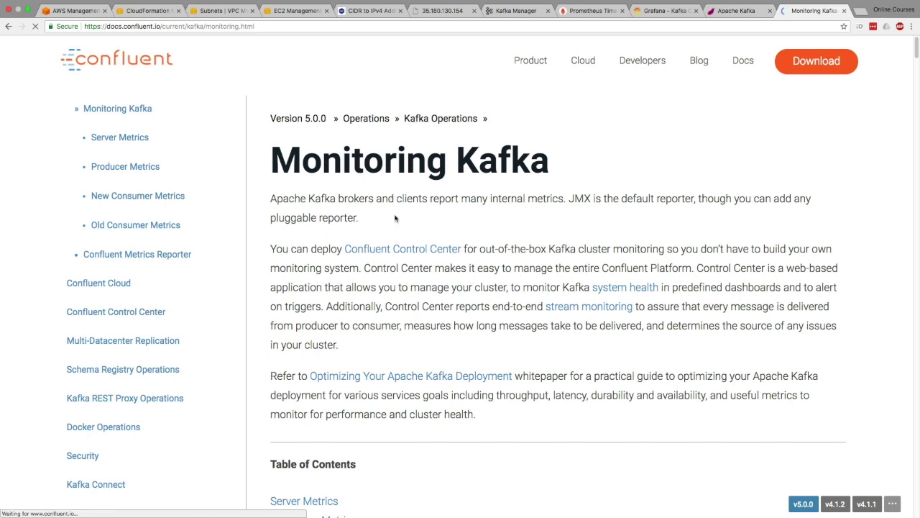
Scroll past the table of contents to the Broker Metrics section
scroll(419, 272, "down", 5)
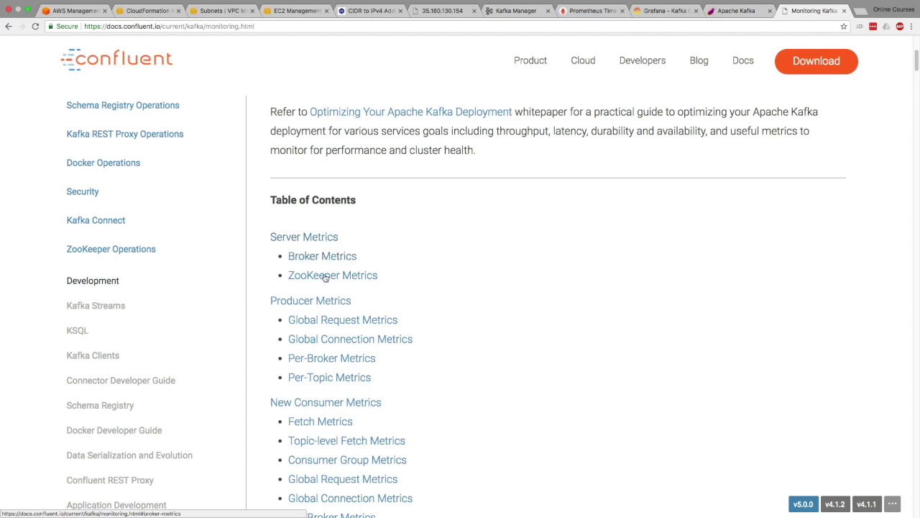
scroll(311, 303, "down", 4)
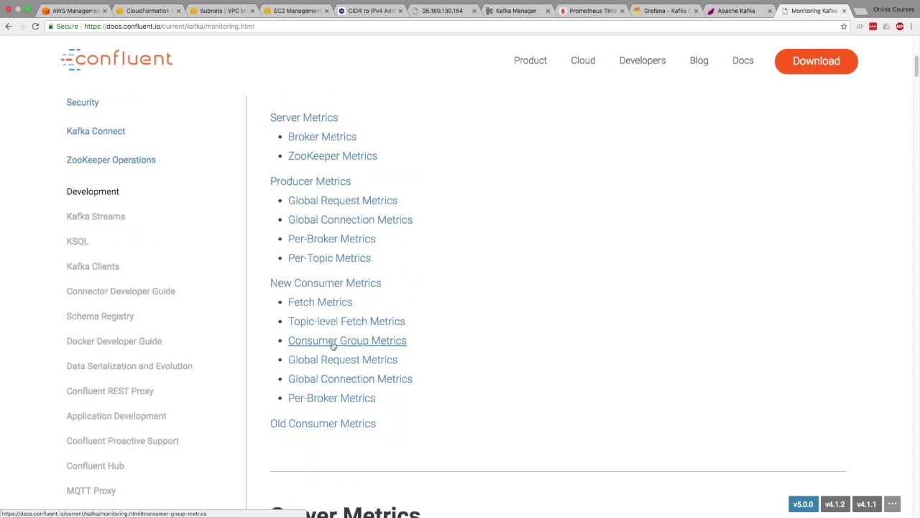
scroll(327, 374, "up", 2)
scroll(327, 374, "up", 2)
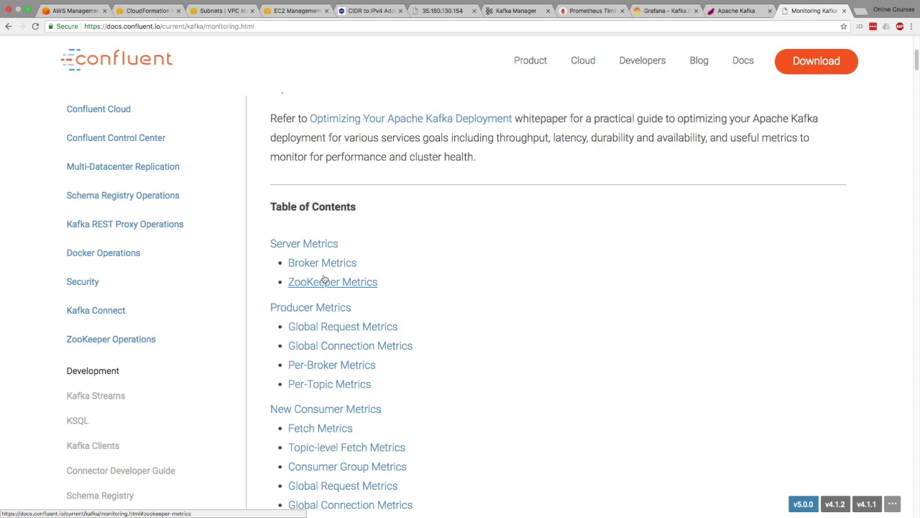
scroll(396, 269, "down", 10)
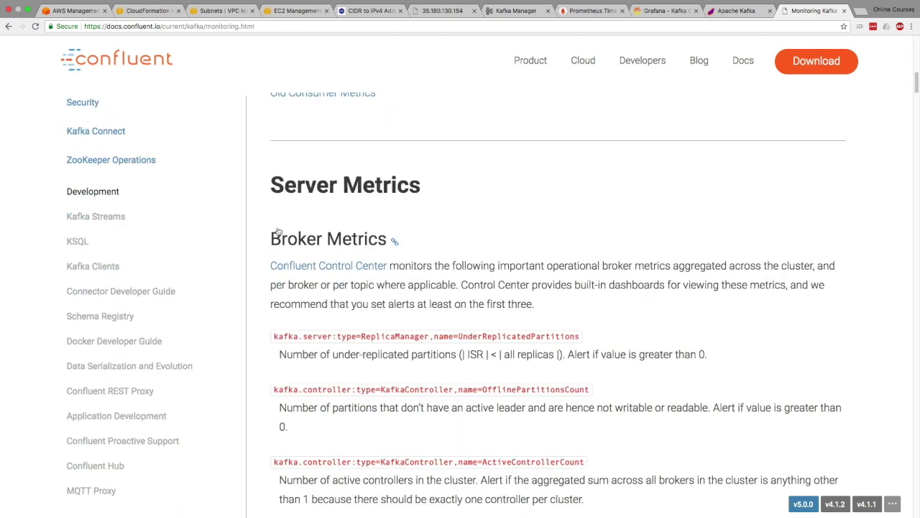
Highlight UnderReplicatedPartitions and the next broker metric names in the list
scroll(472, 288, "down", 1)
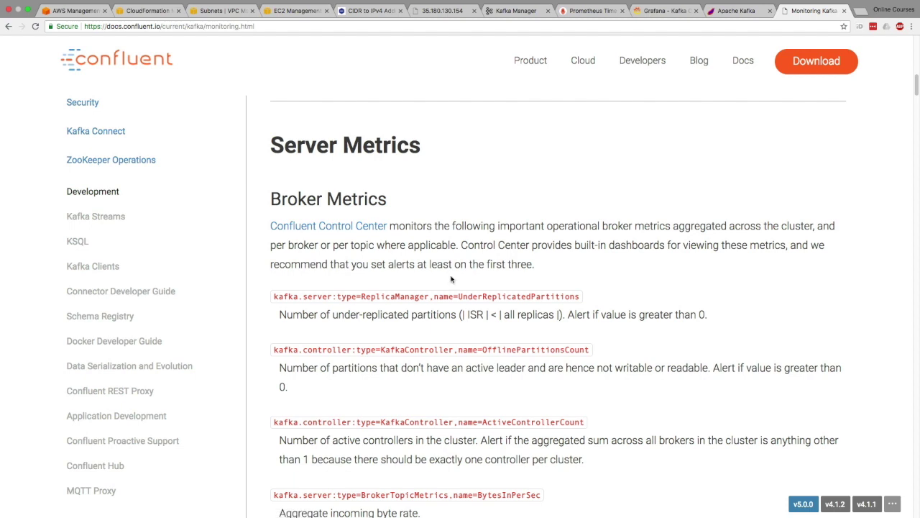
scroll(403, 259, "down", 1)
scroll(429, 278, "down", 1)
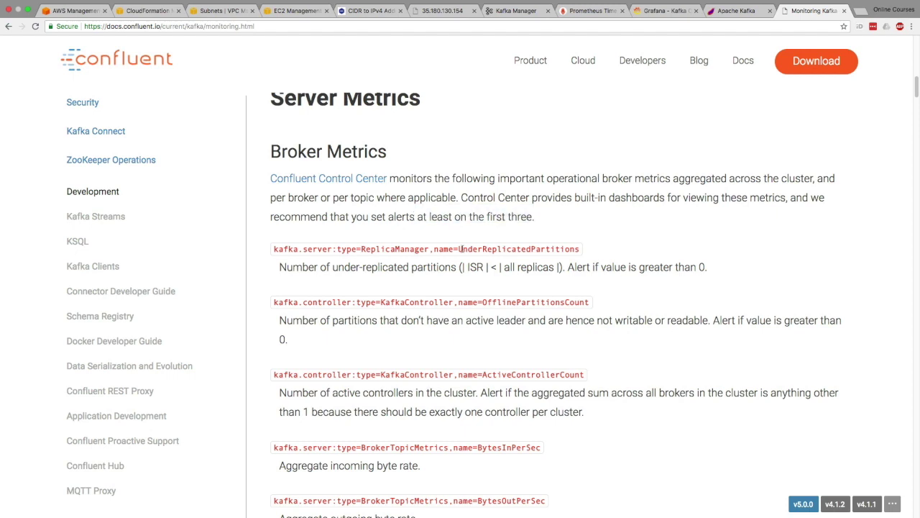
left_click_drag(392, 248, 582, 248)
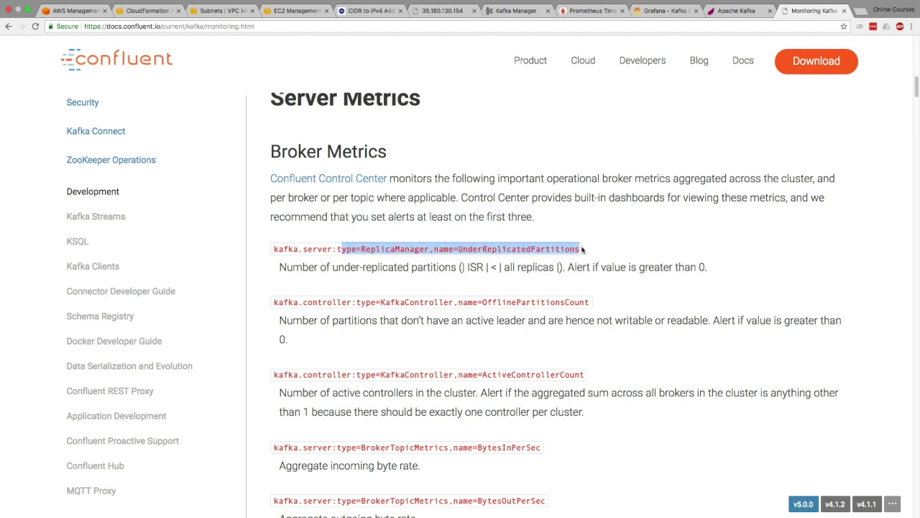
scroll(532, 257, "down", 2)
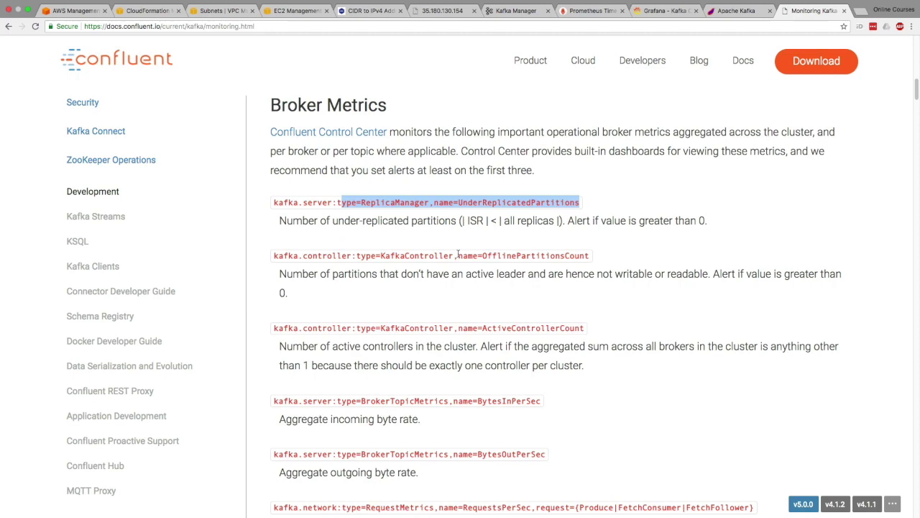
left_click_drag(451, 255, 586, 255)
left_click_drag(444, 328, 589, 330)
Highlight the BytesInPerSec and RequestsPerSec metric names and their neighbours
scroll(589, 330, "down", 5)
left_click_drag(450, 221, 548, 223)
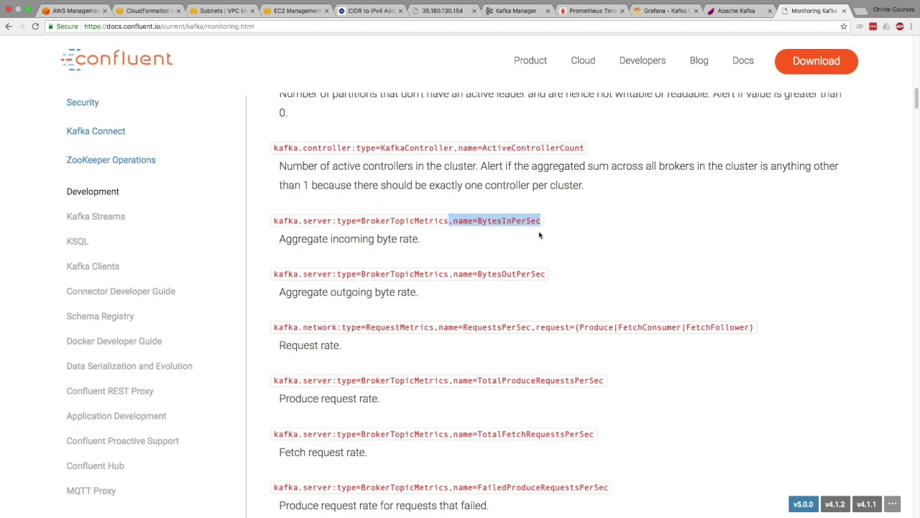
left_click_drag(453, 271, 548, 274)
scroll(504, 345, "down", 1)
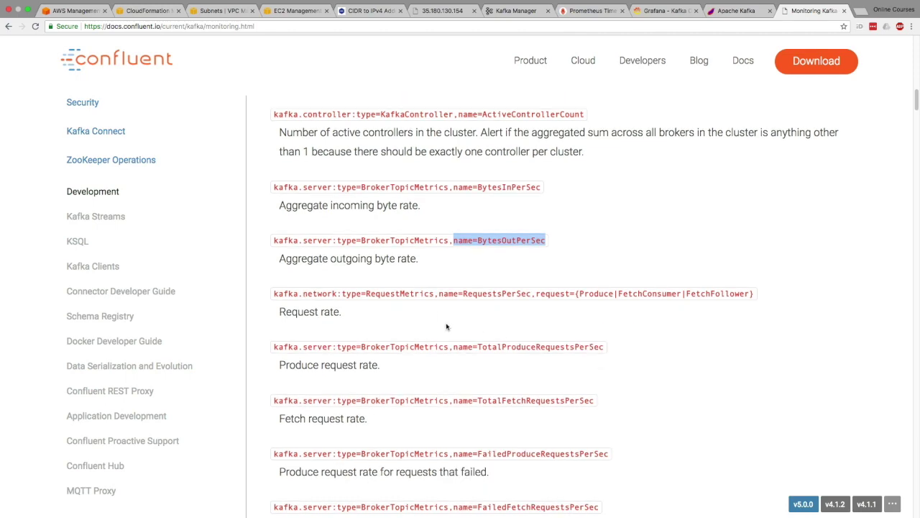
left_click_drag(434, 300, 557, 305)
left_click_drag(431, 346, 583, 347)
Read the ISR shrinking paragraph and scroll on to the ZooKeeper and producer metrics
scroll(537, 361, "down", 10)
scroll(537, 361, "down", 17)
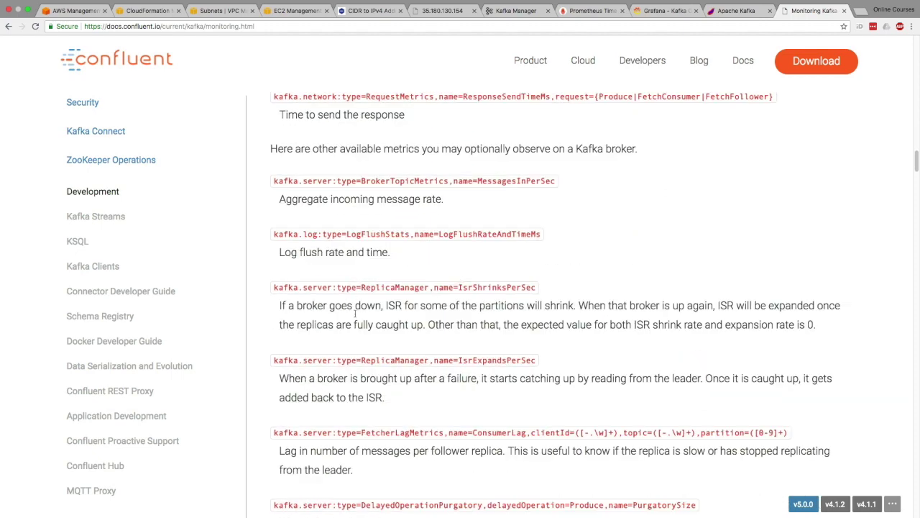
triple_click(354, 313)
left_click(381, 308)
scroll(389, 307, "down", 12)
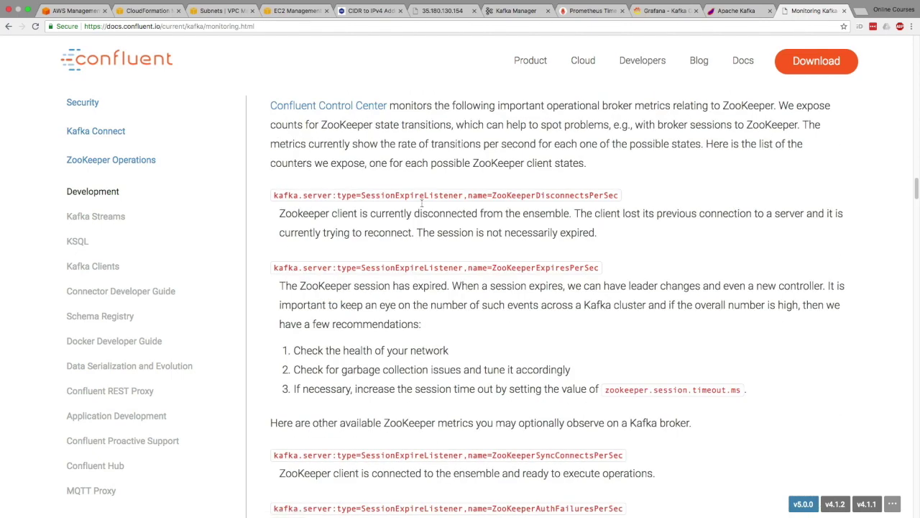
scroll(421, 203, "up", 3)
scroll(392, 340, "down", 20)
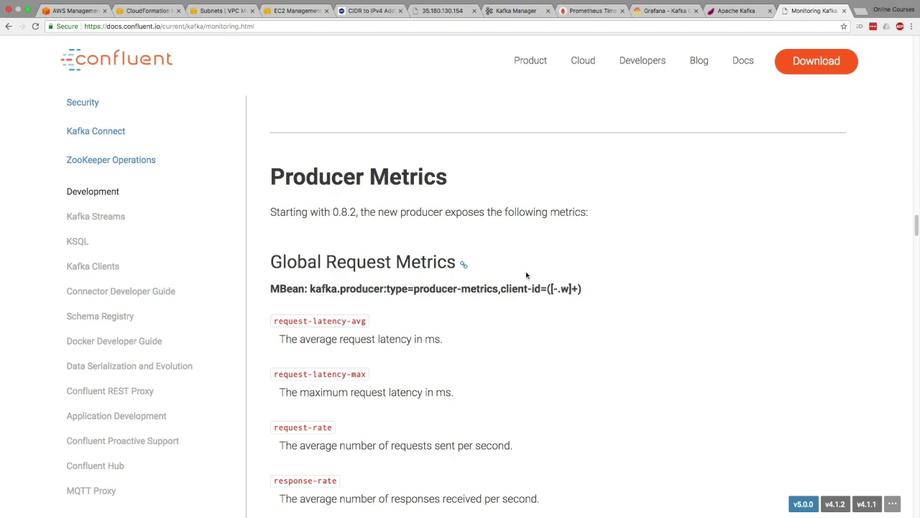
scroll(513, 304, "up", 20)
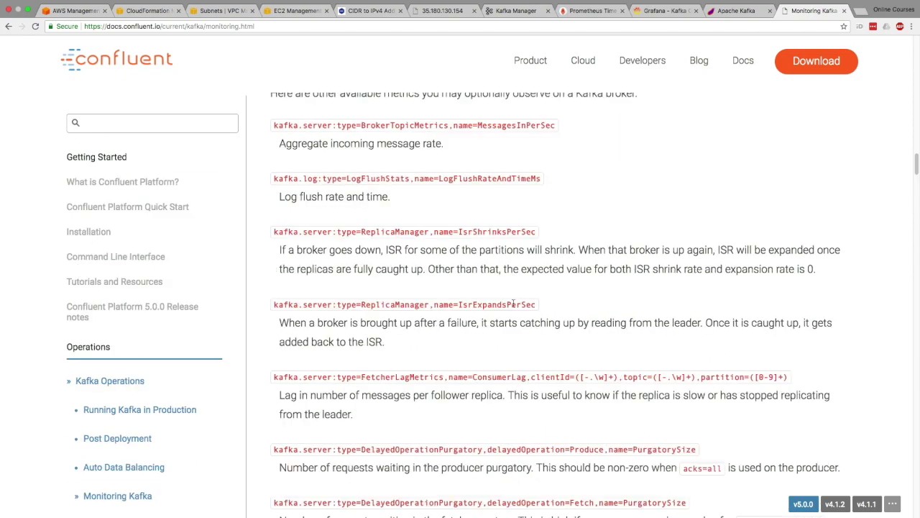
Move through the Apache Kafka and Confluent tabs back to the Grafana Kafka Overview dashboard
left_click(736, 11)
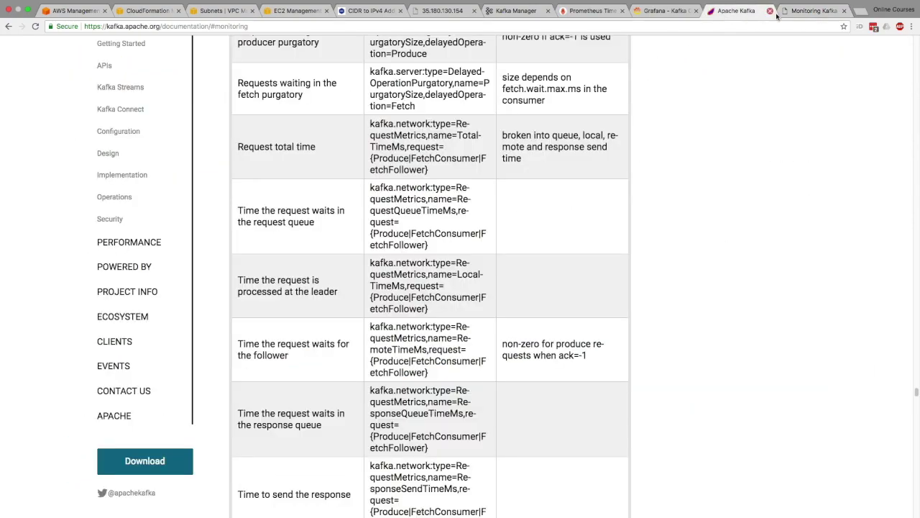
left_click(813, 11)
left_click(681, 12)
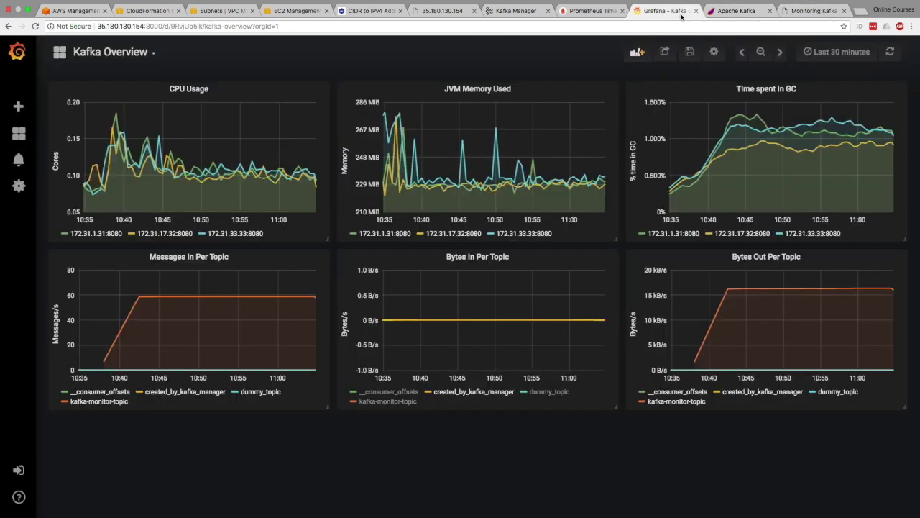